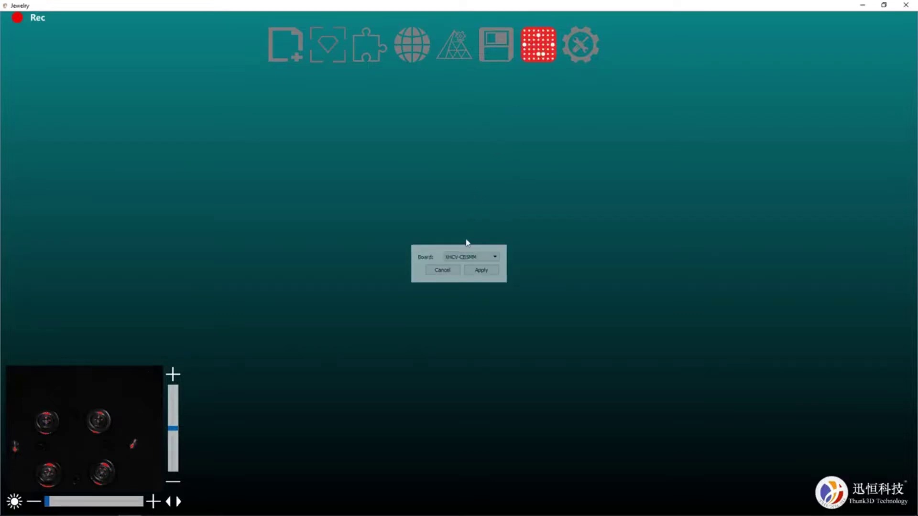
# - Run calibration with the current board type, reaching 0.003218 mm accuracy
pyautogui.click(483, 270)
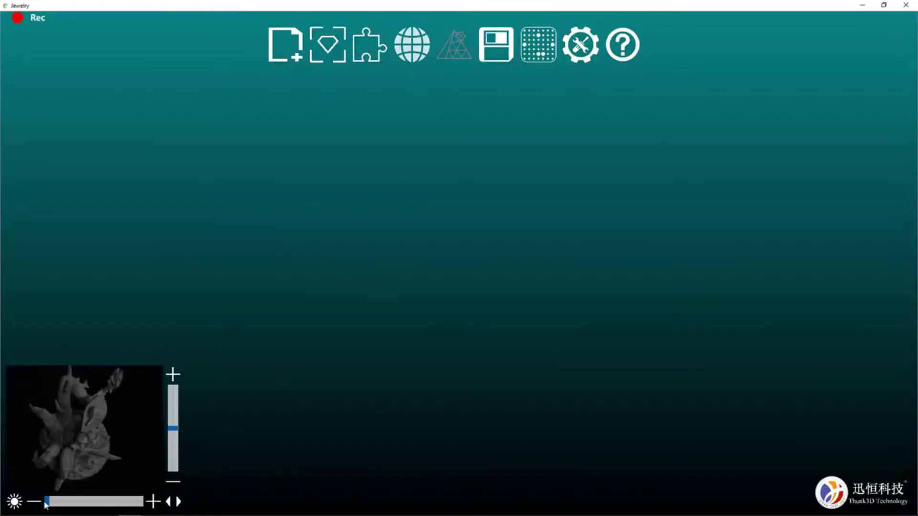
# - Raise preview brightness, then create the single-item HD scan project 'yt test'
pyautogui.moveTo(50, 504); pyautogui.dragTo(59, 505)
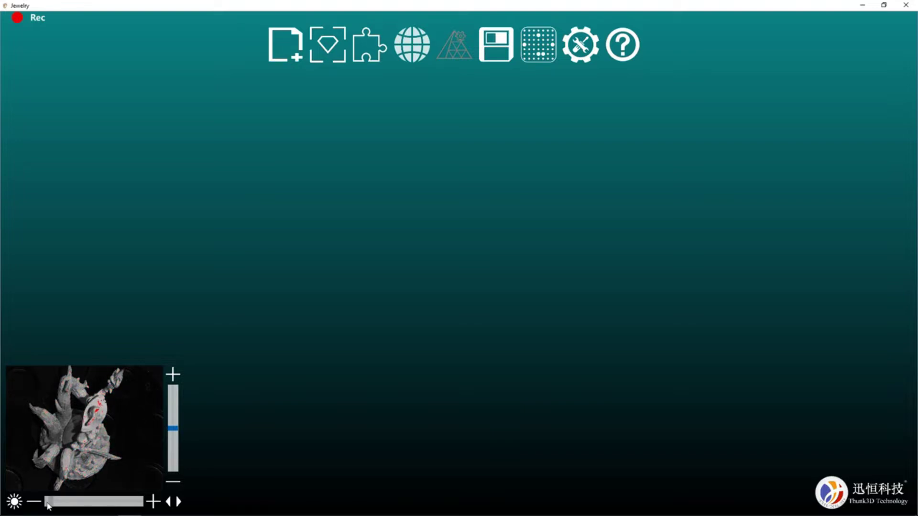
pyautogui.click(295, 41)
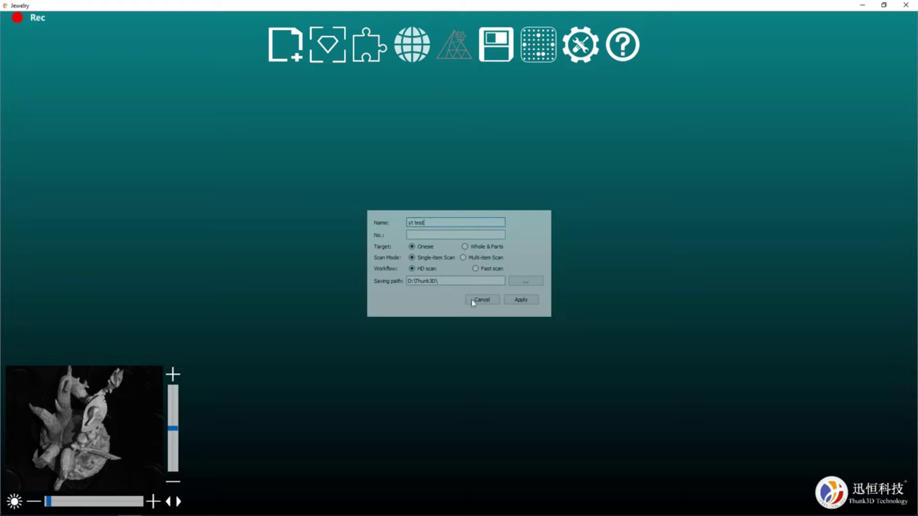
pyautogui.click(521, 300)
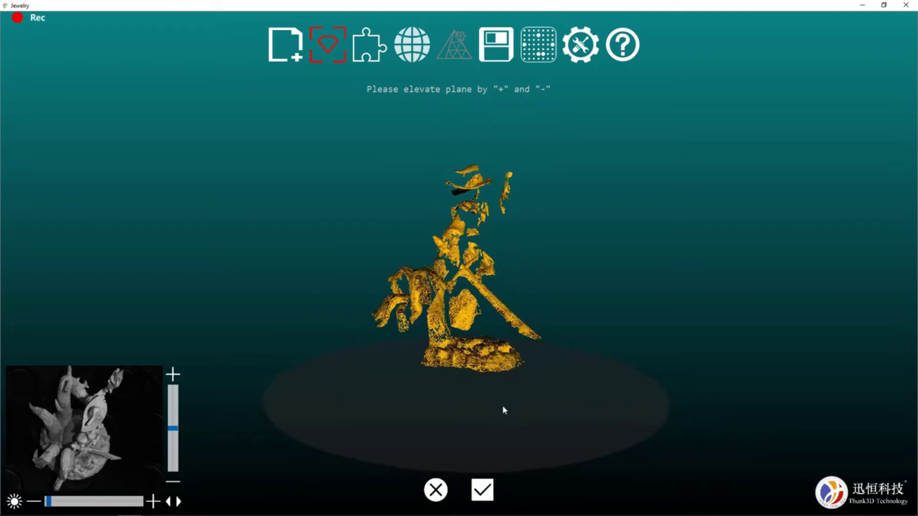
# - Raise the floor plane under the miniature's gold point cloud and check it edge-on
pyautogui.moveTo(502, 408); pyautogui.dragTo(495, 465)
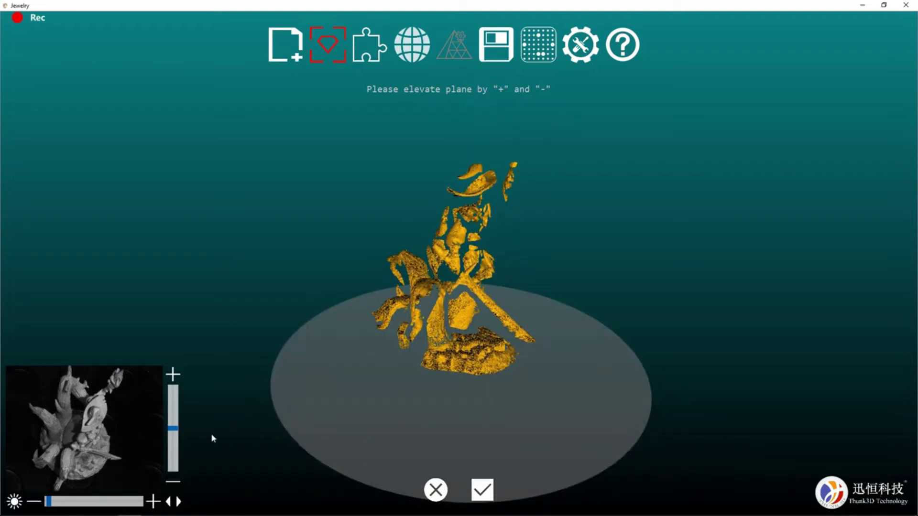
pyautogui.moveTo(175, 427)
pyautogui.mouseDown()
pyautogui.moveTo(174, 396)
pyautogui.moveTo(164, 448)
pyautogui.moveTo(170, 427)
pyautogui.mouseUp()
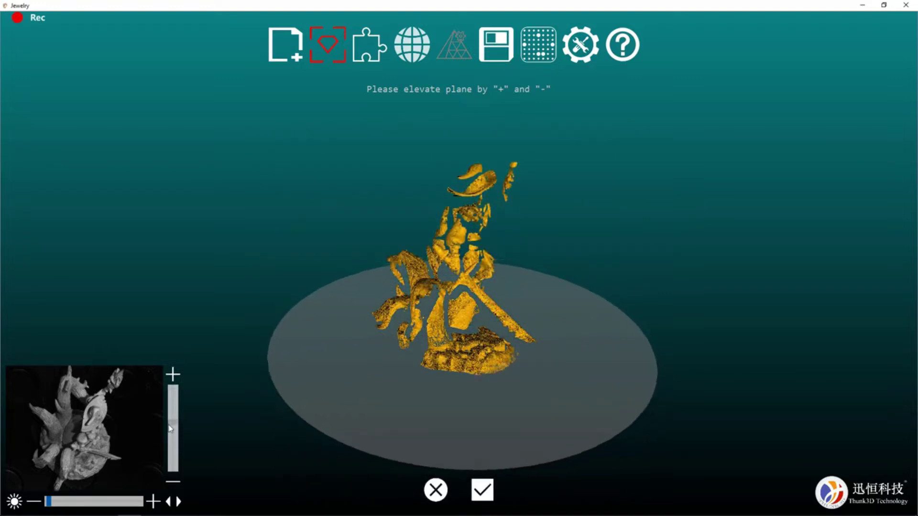
pyautogui.moveTo(362, 385); pyautogui.dragTo(383, 330)
pyautogui.moveTo(450, 381); pyautogui.dragTo(461, 343)
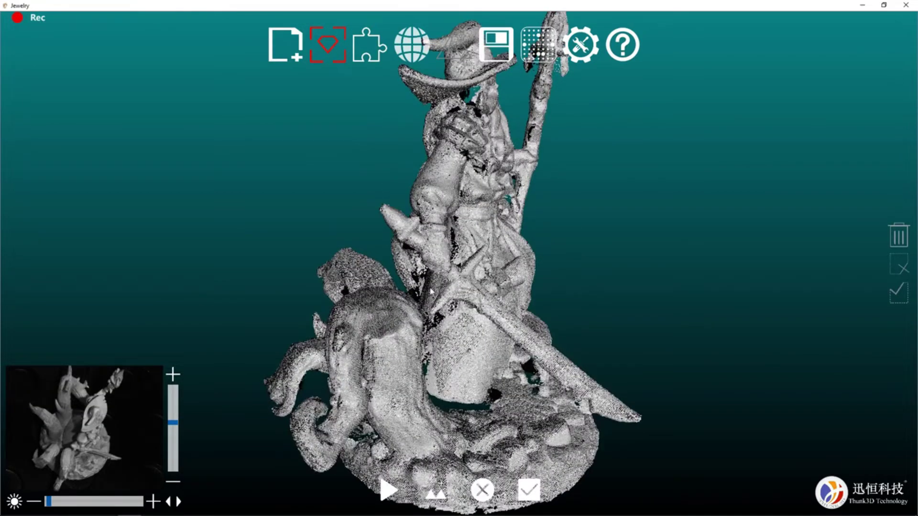
# - Rotate the completed wizard point cloud to a front view
pyautogui.moveTo(430, 292); pyautogui.dragTo(600, 208)
pyautogui.moveTo(524, 266); pyautogui.dragTo(678, 201)
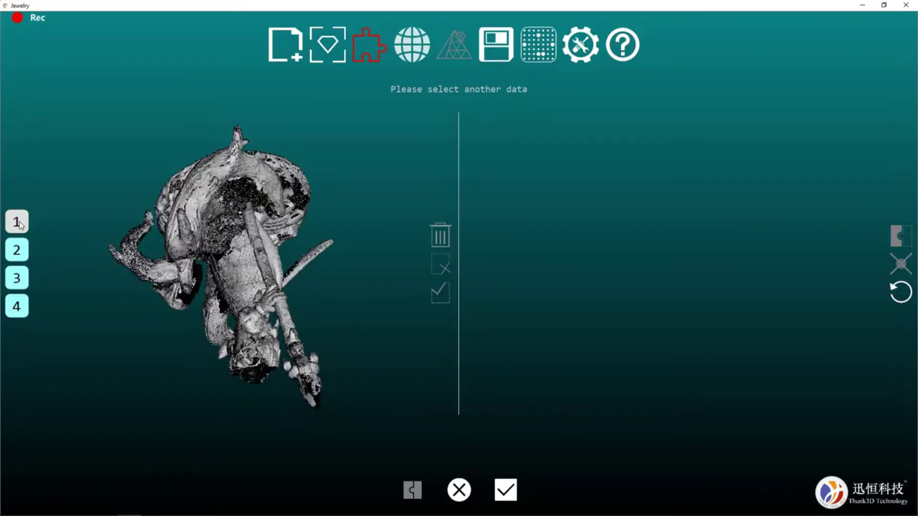
# - Align scans 2, 3 and 4 to the first wizard scan and confirm the merged cloud
pyautogui.moveTo(57, 191); pyautogui.dragTo(521, 273)
pyautogui.press('2')
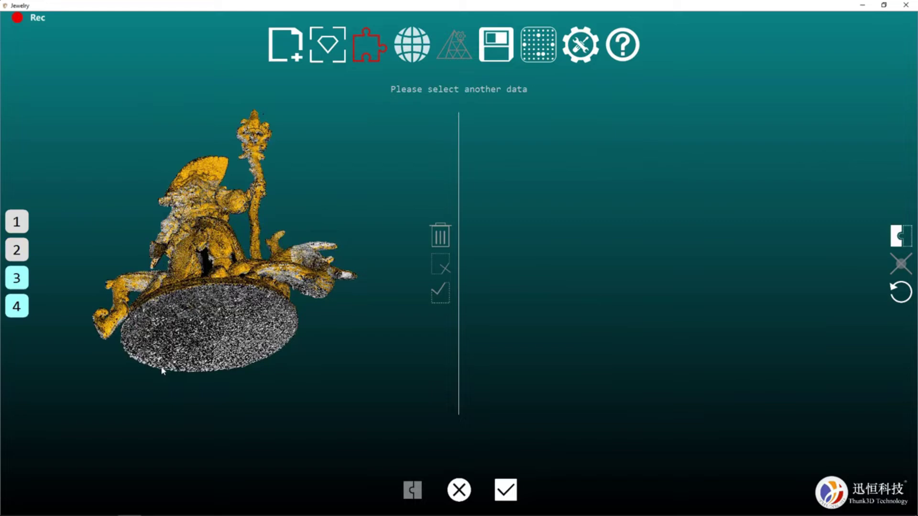
pyautogui.click(16, 278)
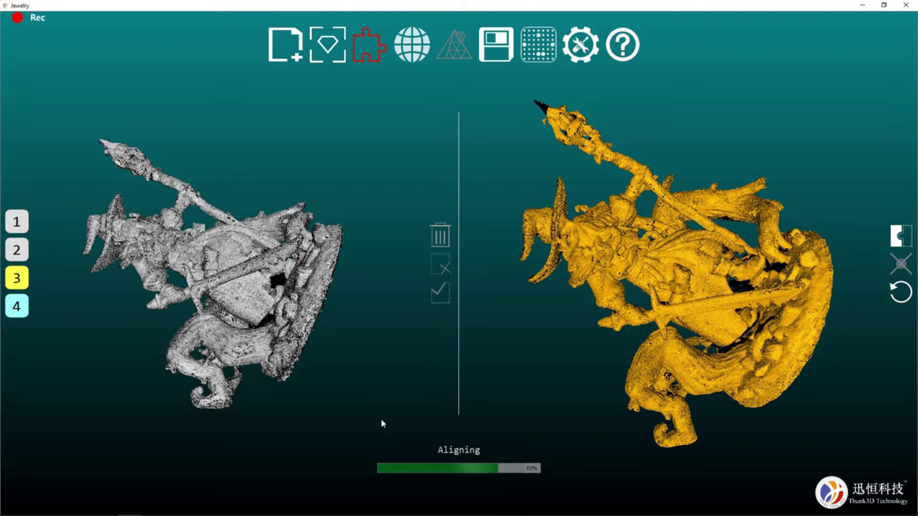
pyautogui.click(16, 307)
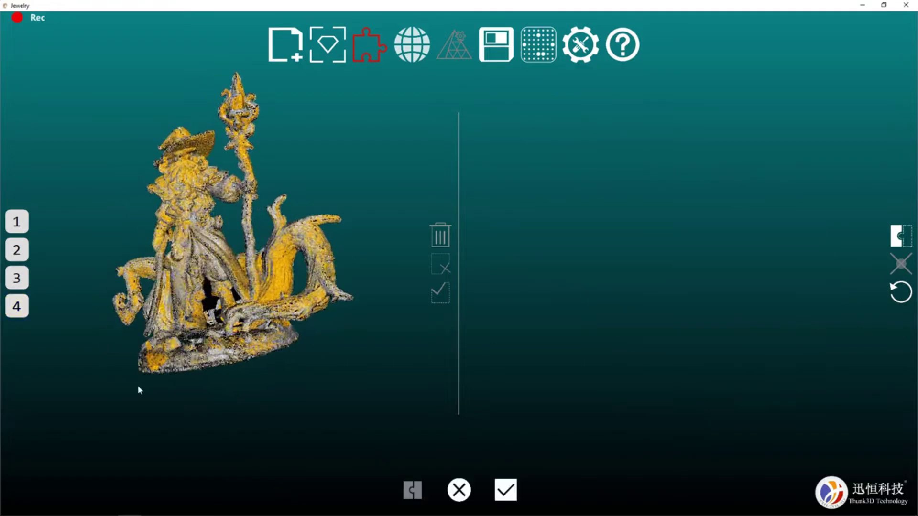
pyautogui.click(503, 488)
pyautogui.moveTo(405, 152); pyautogui.dragTo(436, 285)
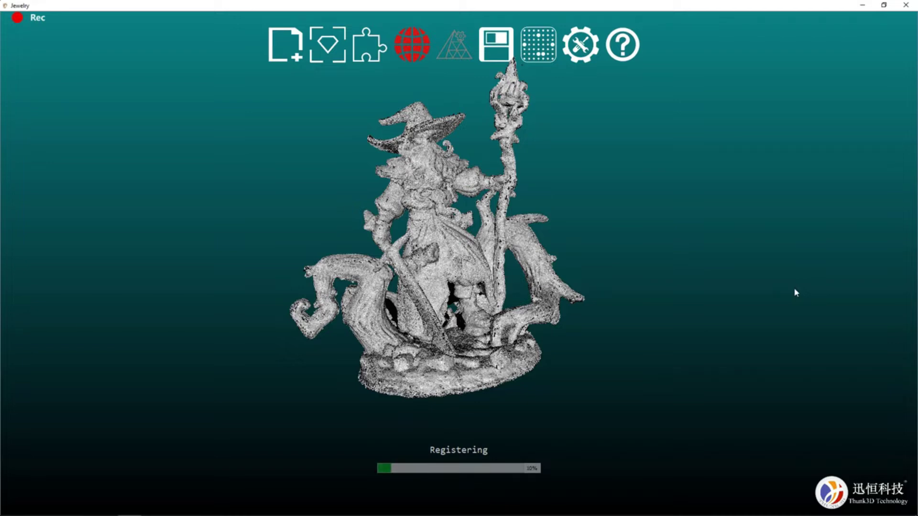
# - Orbit and zoom the finished wizard mesh, inspecting its back, side and hat
pyautogui.moveTo(597, 291); pyautogui.dragTo(450, 288)
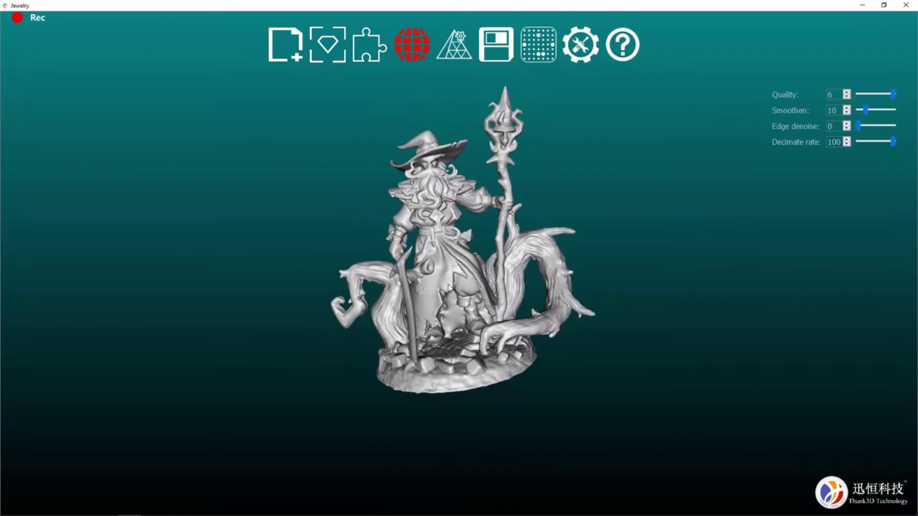
pyautogui.scroll(8, 449, 287)
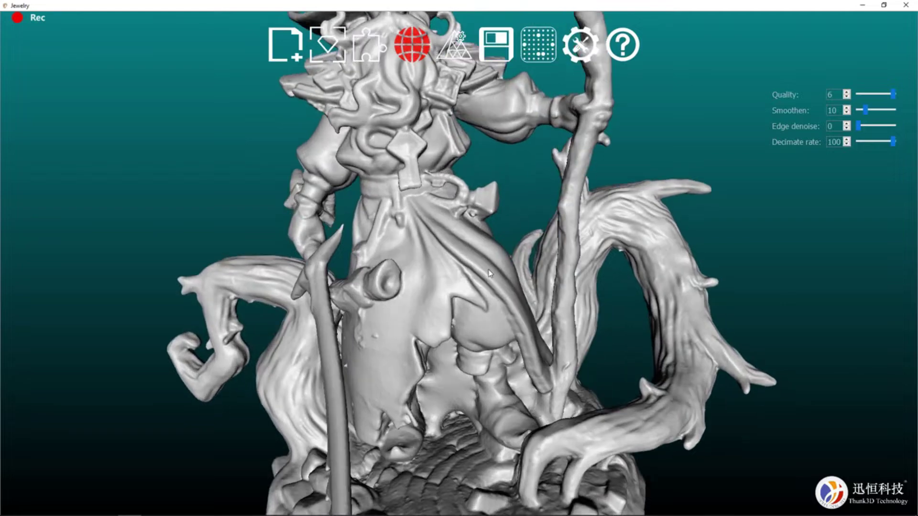
pyautogui.moveTo(489, 274); pyautogui.dragTo(646, 346)
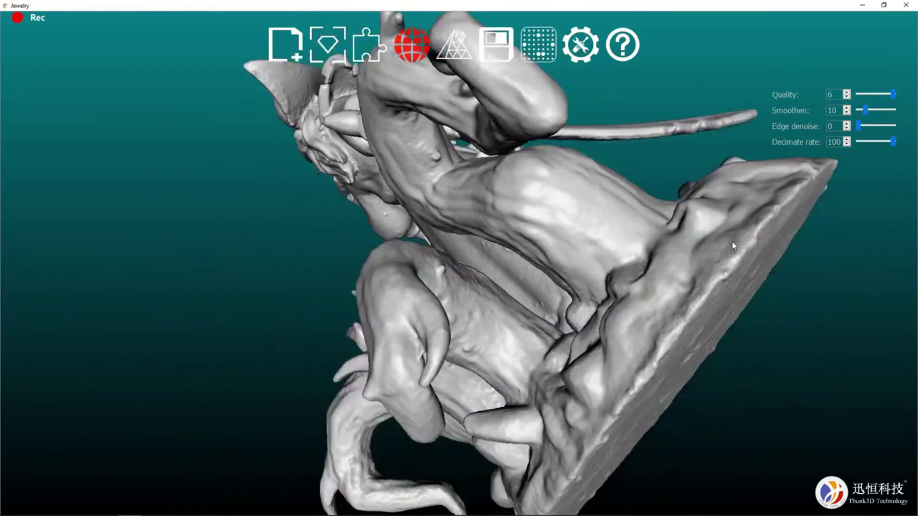
pyautogui.moveTo(734, 245); pyautogui.dragTo(421, 467)
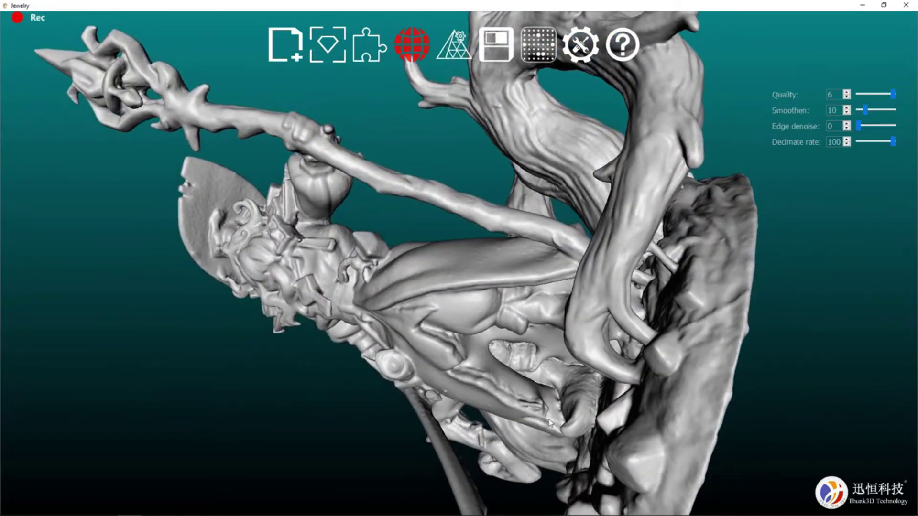
pyautogui.moveTo(549, 423); pyautogui.dragTo(504, 127)
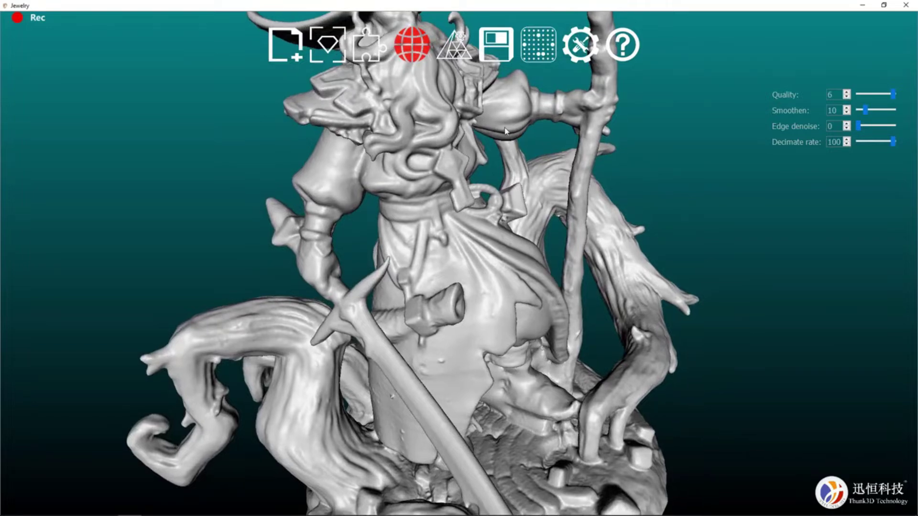
pyautogui.moveTo(443, 367); pyautogui.dragTo(474, 306)
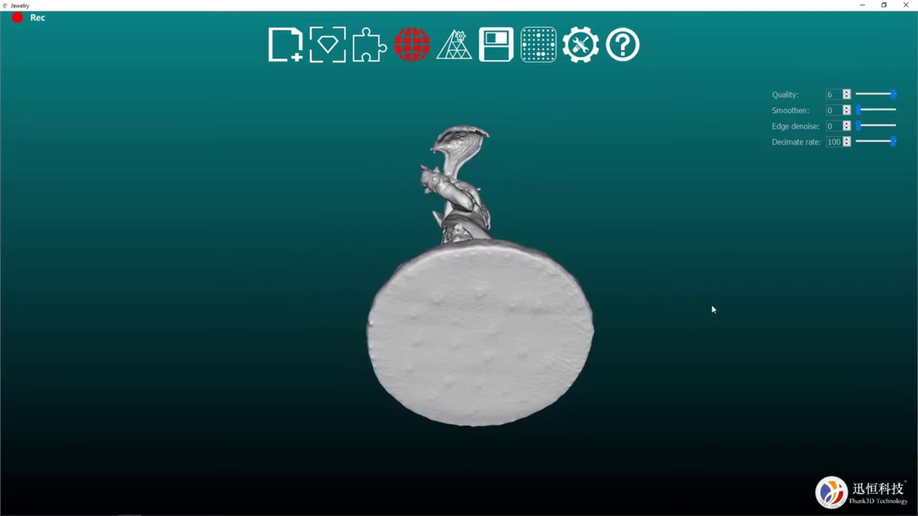
# - Orbit the meshed figurine to show its cobblestone base, then turn it upright
pyautogui.moveTo(712, 339); pyautogui.dragTo(675, 361)
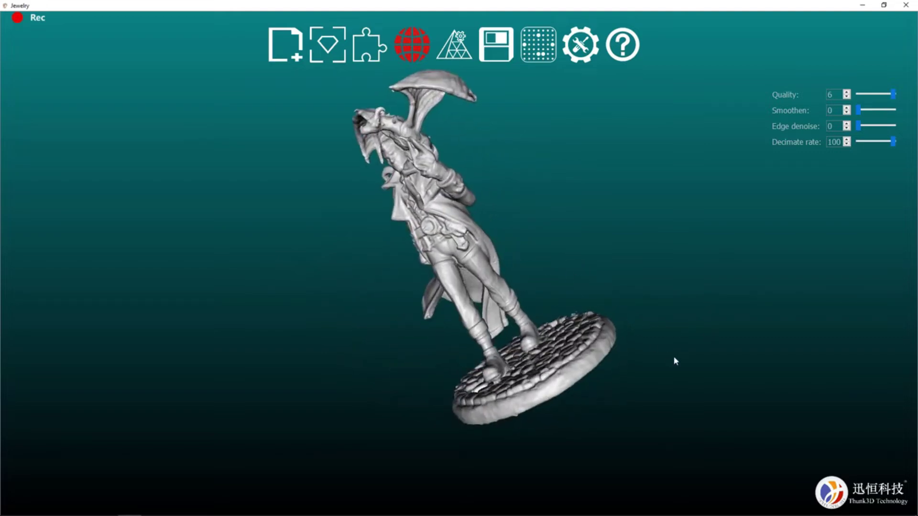
pyautogui.moveTo(409, 164); pyautogui.dragTo(517, 194)
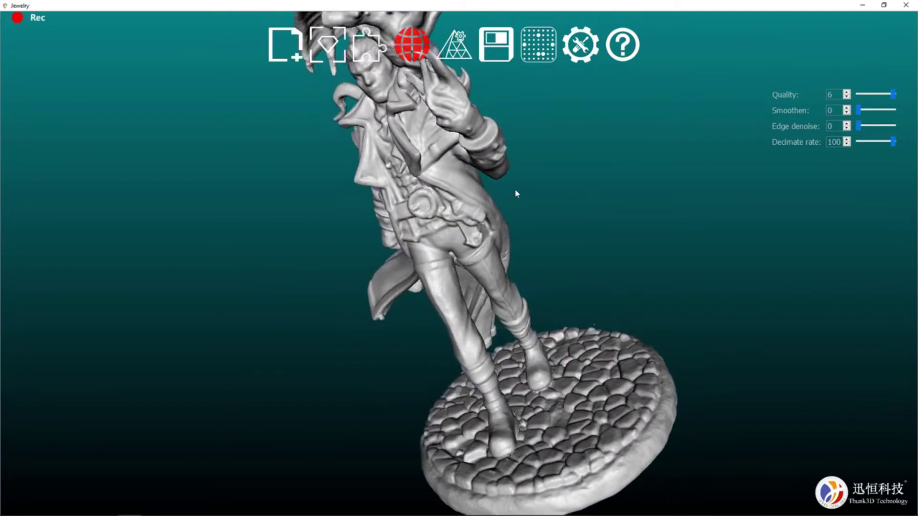
pyautogui.moveTo(575, 200); pyautogui.dragTo(425, 190)
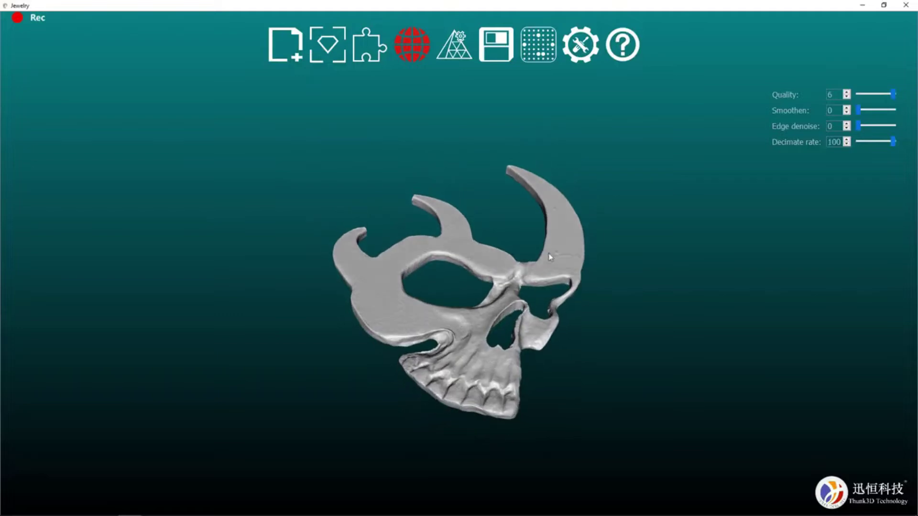
# - Zoom in on the meshed horned skull piece
pyautogui.scroll(5, 407, 314)
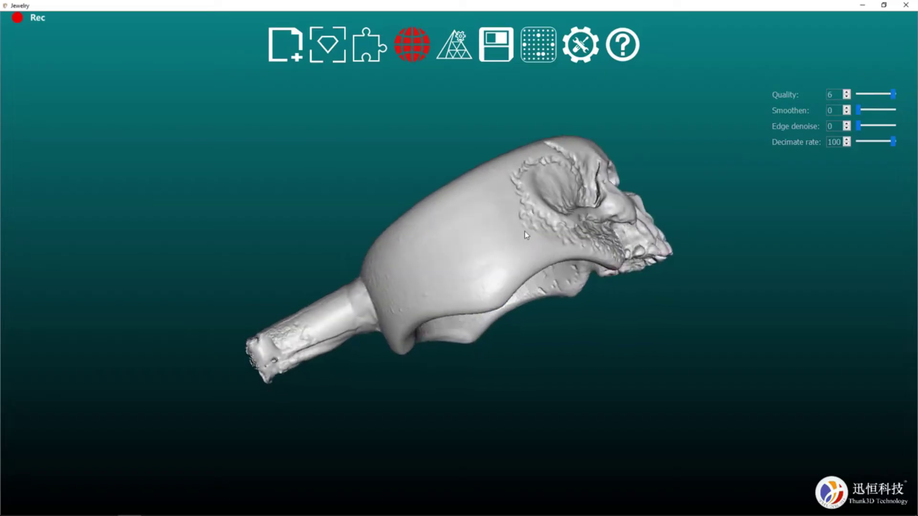
# - Rotate the band ring so its opening faces the viewer
pyautogui.moveTo(523, 231); pyautogui.dragTo(561, 359)
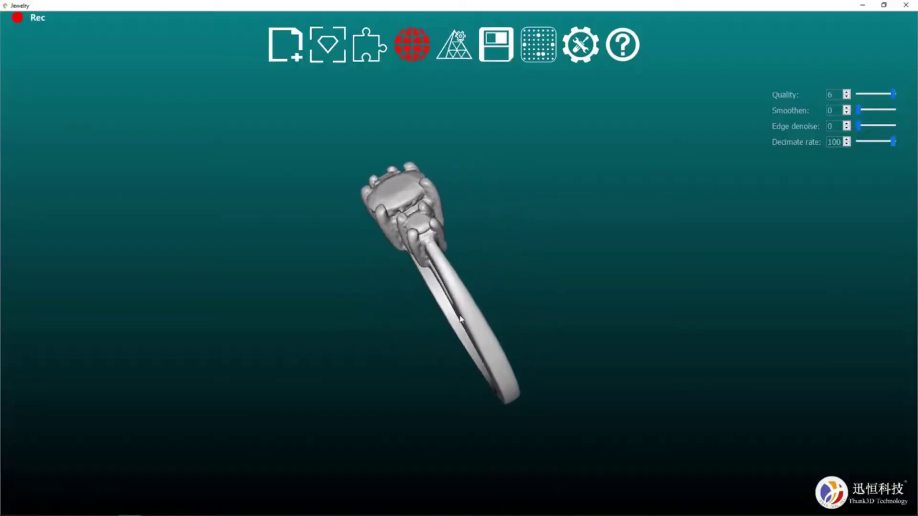
# - Orbit and zoom the three-stone ring to show its stones and a low side view
pyautogui.moveTo(209, 285); pyautogui.dragTo(262, 303)
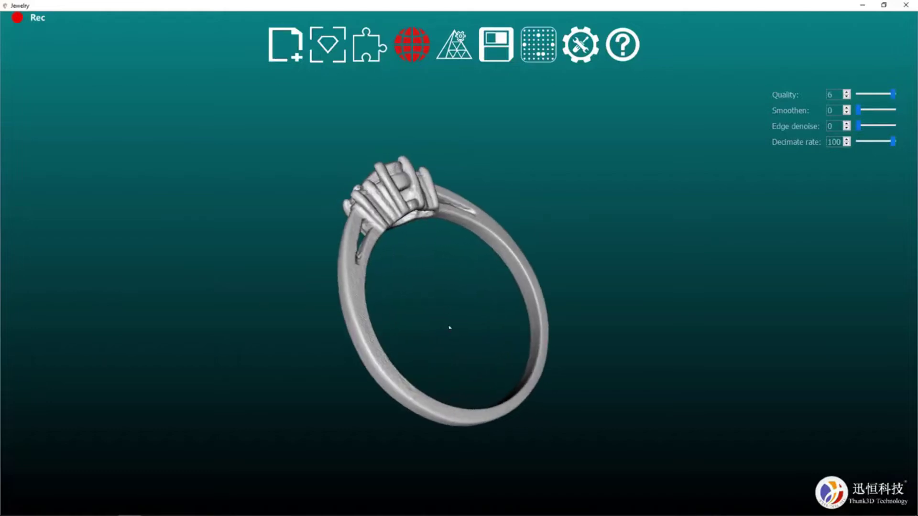
pyautogui.moveTo(449, 327); pyautogui.dragTo(436, 221)
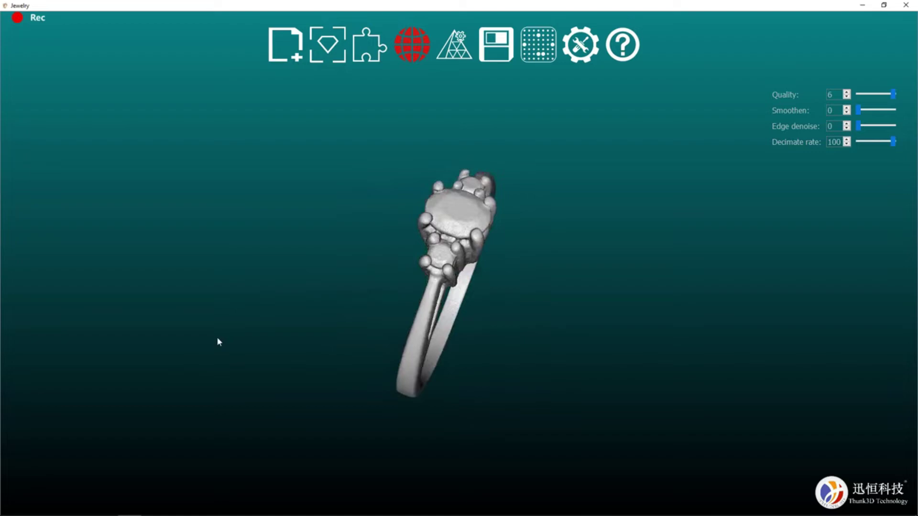
pyautogui.moveTo(217, 339); pyautogui.dragTo(274, 322)
pyautogui.scroll(10, 368, 334)
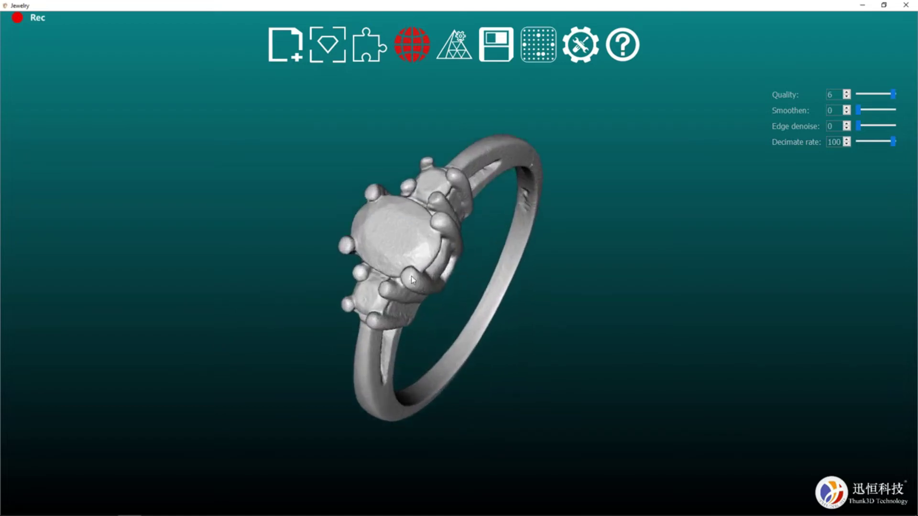
pyautogui.moveTo(386, 258); pyautogui.dragTo(634, 203)
pyautogui.moveTo(287, 358); pyautogui.dragTo(373, 313)
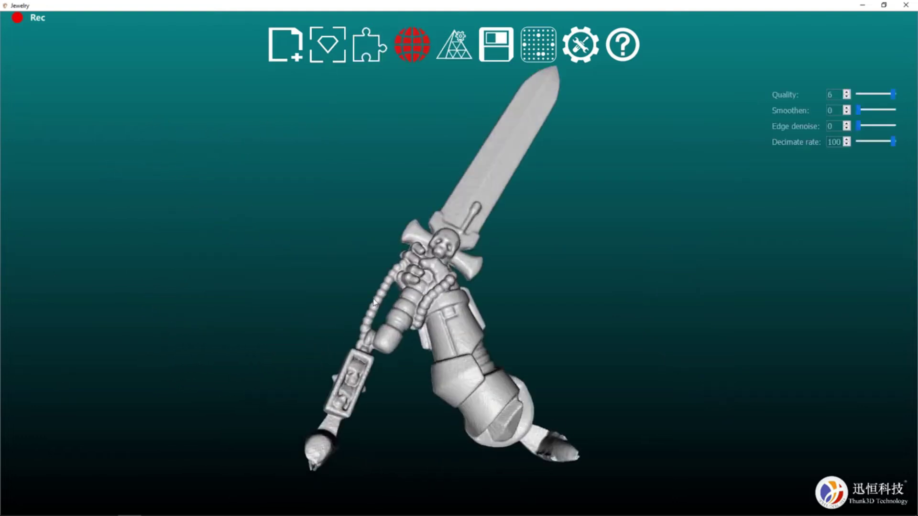
# - Rotate the finished sword-arm mesh in the viewport to inspect its details
pyautogui.moveTo(374, 303); pyautogui.dragTo(475, 327)
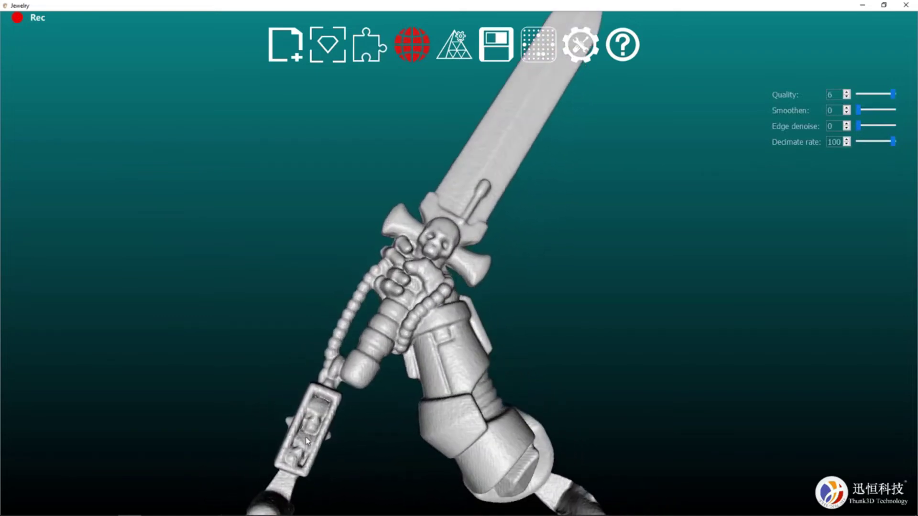